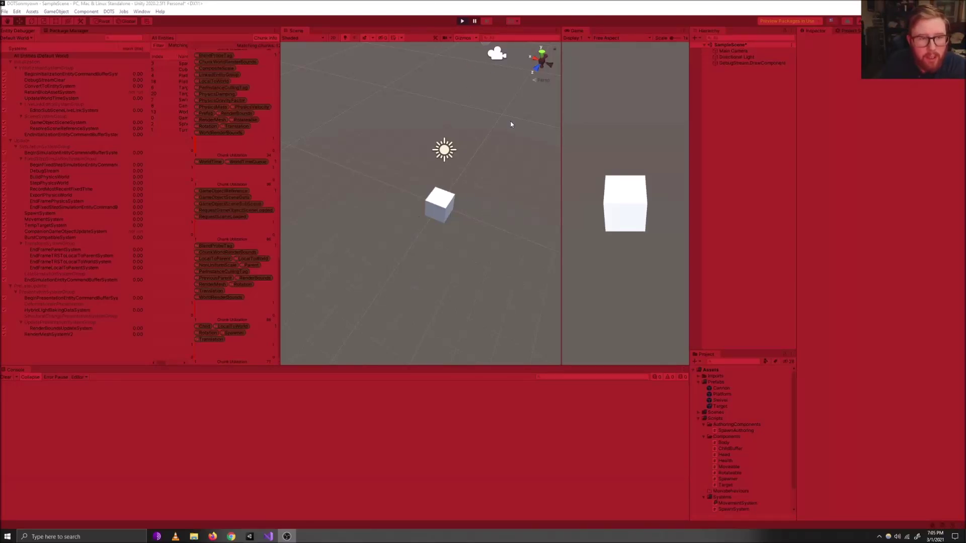
- Orbit the Scene view during Play mode until the white-block turret is in view
right_click_drag(510, 119, 507, 110)
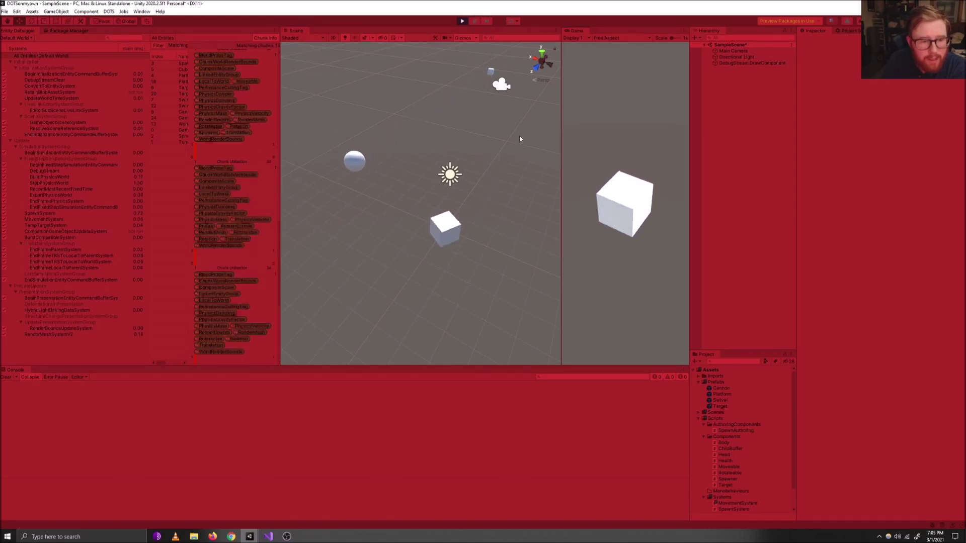
right_click_drag(518, 139, 450, 134)
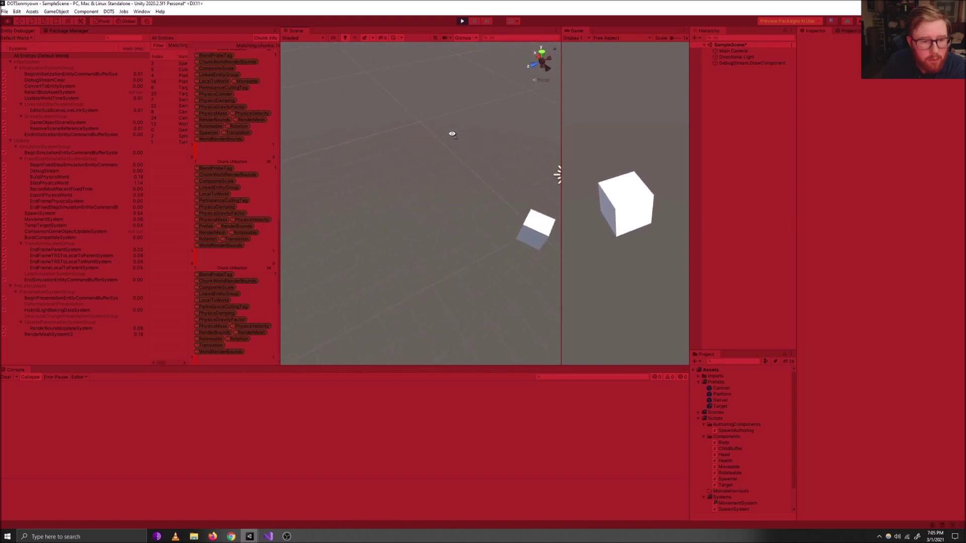
right_click_drag(449, 134, 204, 85)
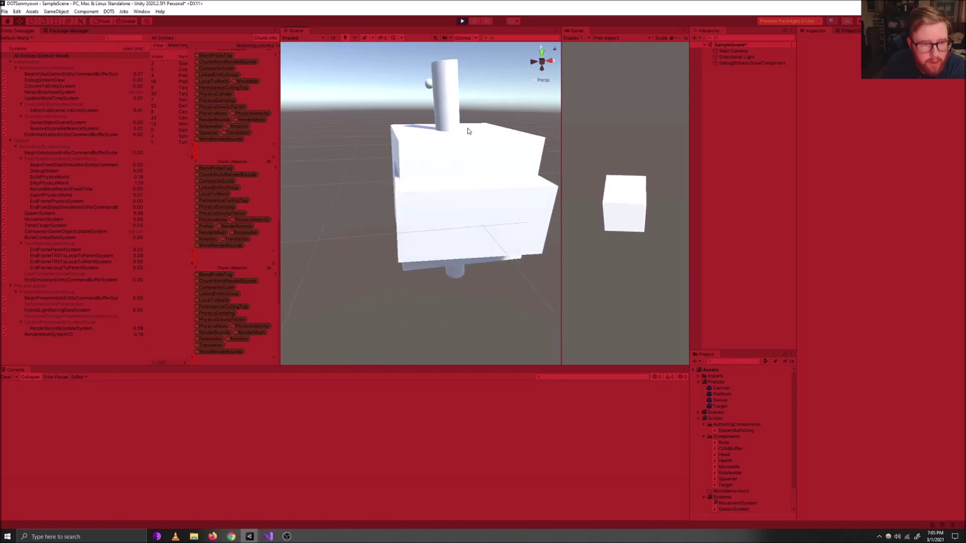
- Orbit to look down on the turret and re-centre it in the view
mouse_move(479, 169)
left_mouse_down("alt")
mouse_move(415, 195)
mouse_move(510, 93)
left_mouse_up("alt")
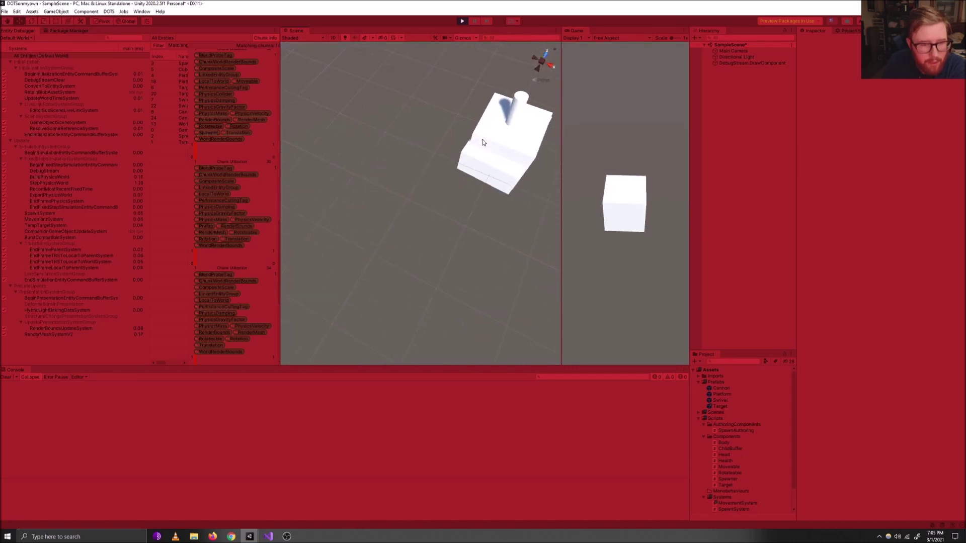
middle_click_drag(510, 94, 472, 175)
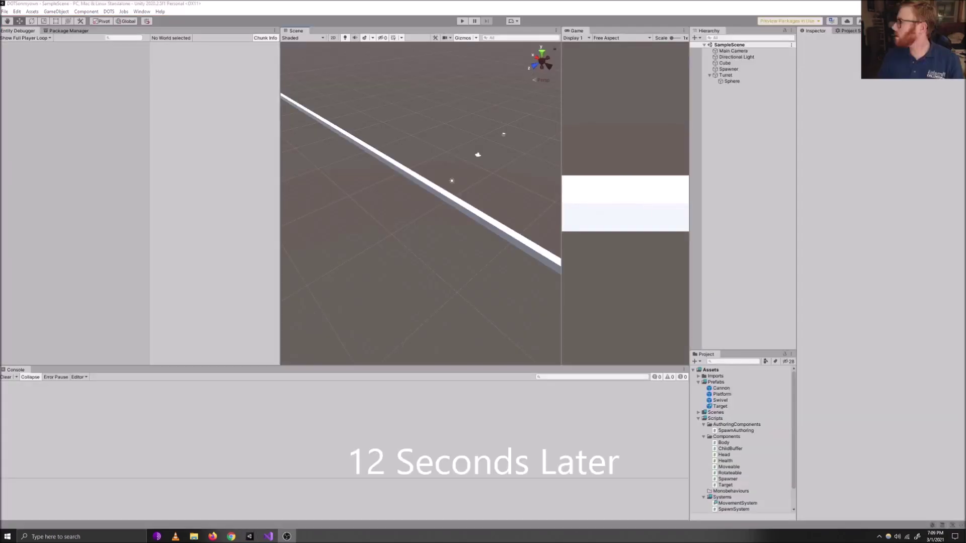
- Enter Play mode so the ball starts moving along the white platform
left_click(461, 22)
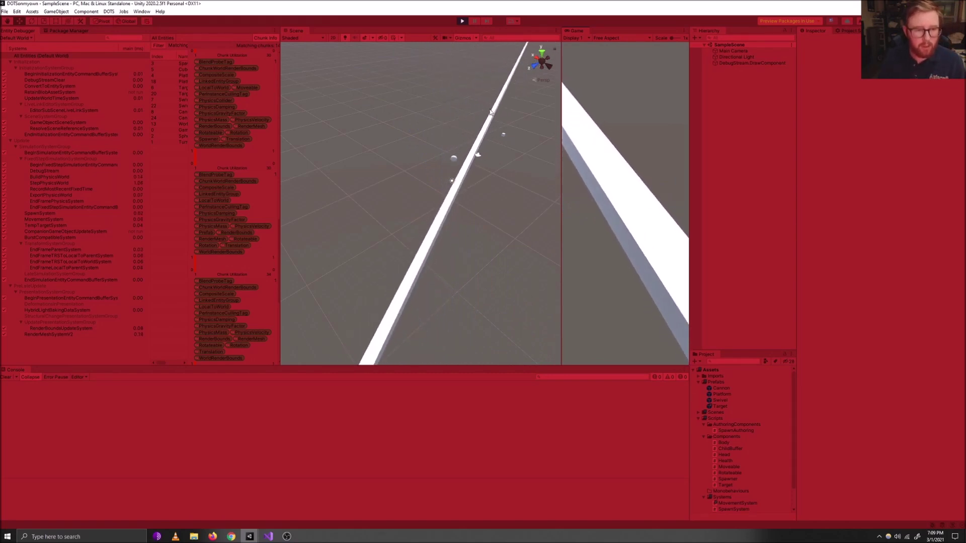
- Orbit and level the view to look along the platform, following the ball
mouse_move(500, 109)
left_mouse_down("alt")
mouse_move(319, 99)
mouse_move(281, 76)
left_mouse_up("alt")
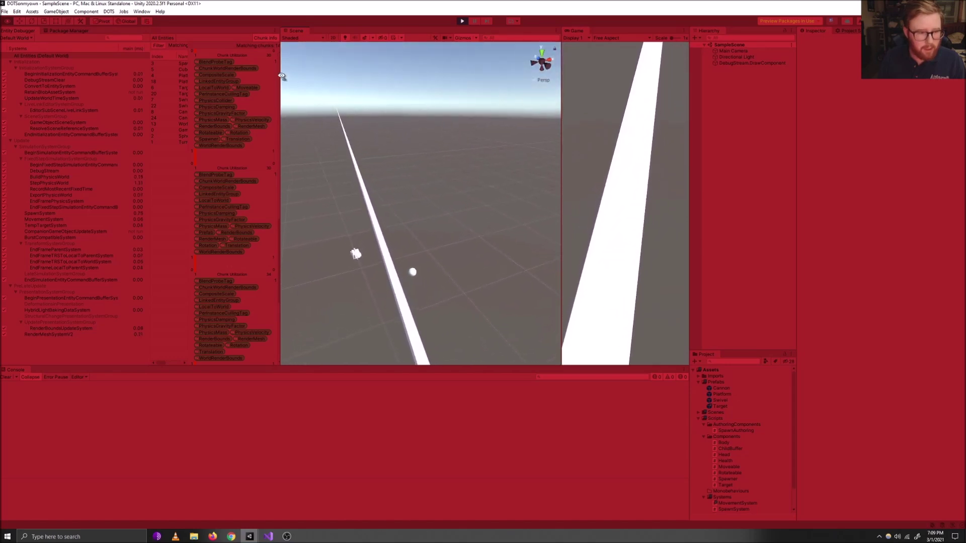
mouse_move(281, 76)
left_mouse_down("alt")
mouse_move(262, 109)
mouse_move(405, 153)
mouse_move(390, 97)
mouse_move(405, 78)
mouse_move(435, 93)
mouse_move(418, 83)
mouse_move(395, 112)
mouse_move(403, 199)
mouse_move(390, 144)
mouse_move(400, 108)
left_mouse_up("alt")
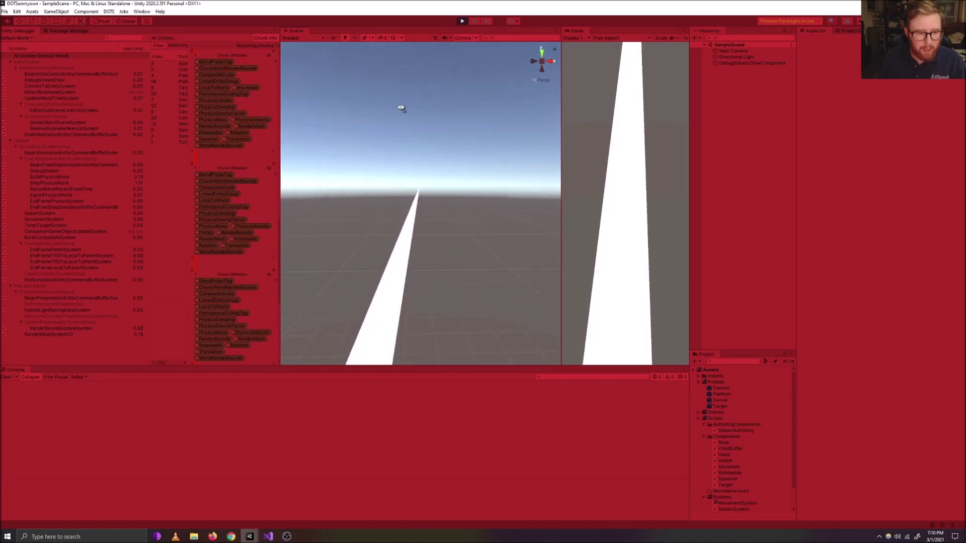